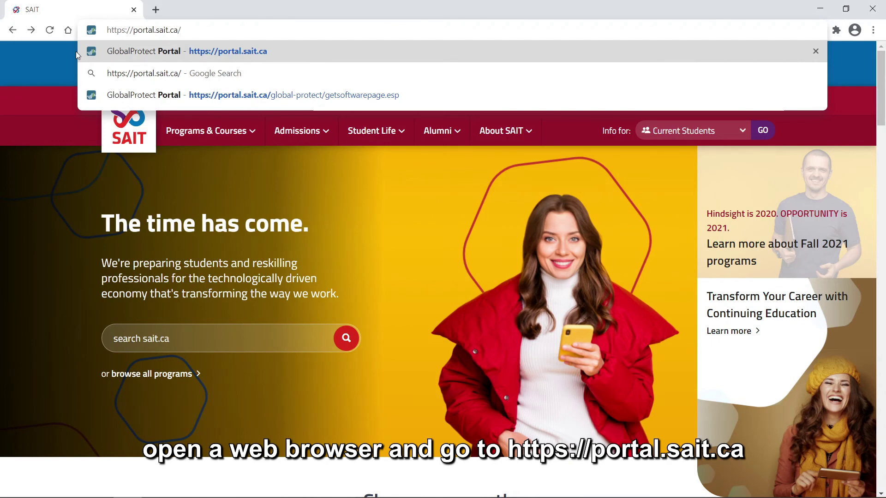
- Log in to the SAIT GlobalProtect Portal in Chrome with the SAIT username and password
key("Return")
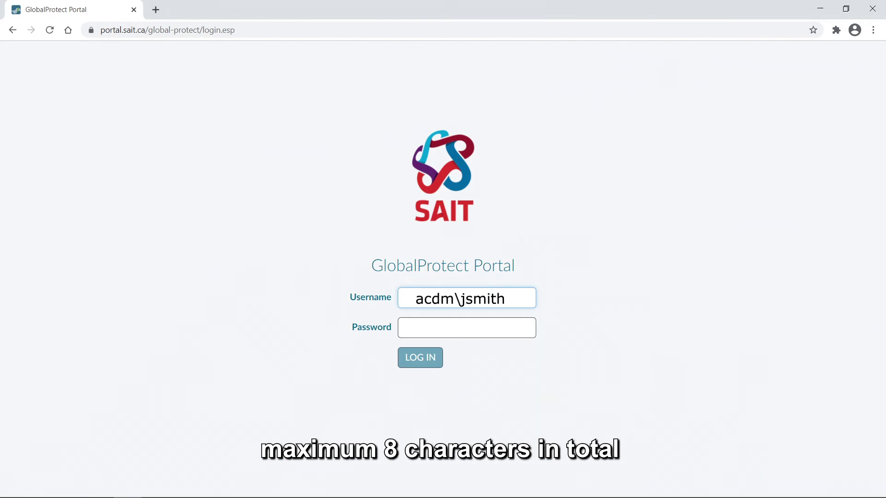
left_click(467, 328)
type("•")
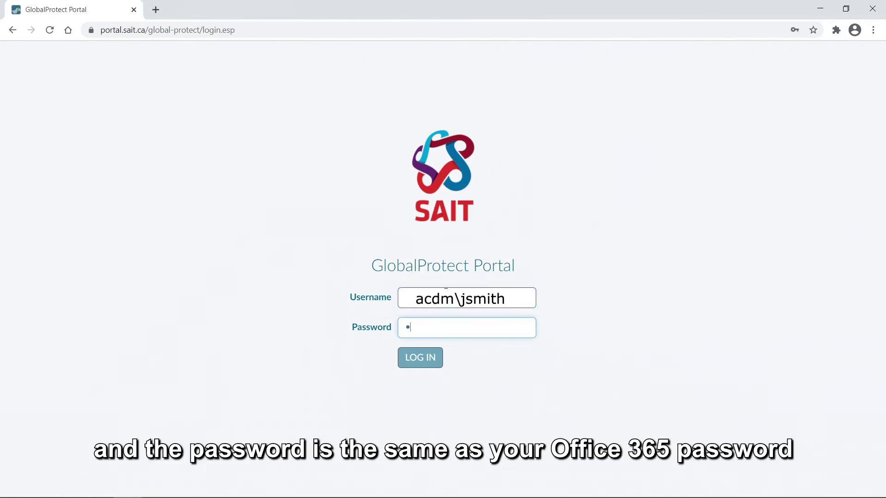
type("•••••••")
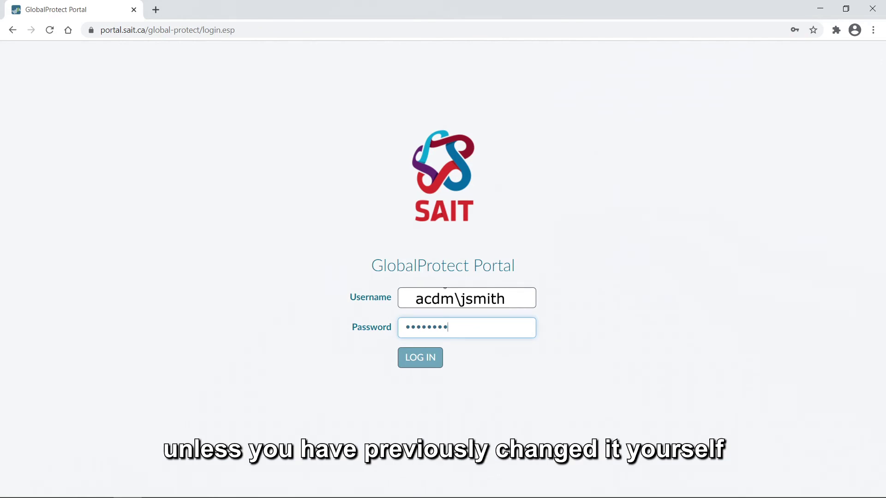
key("Return")
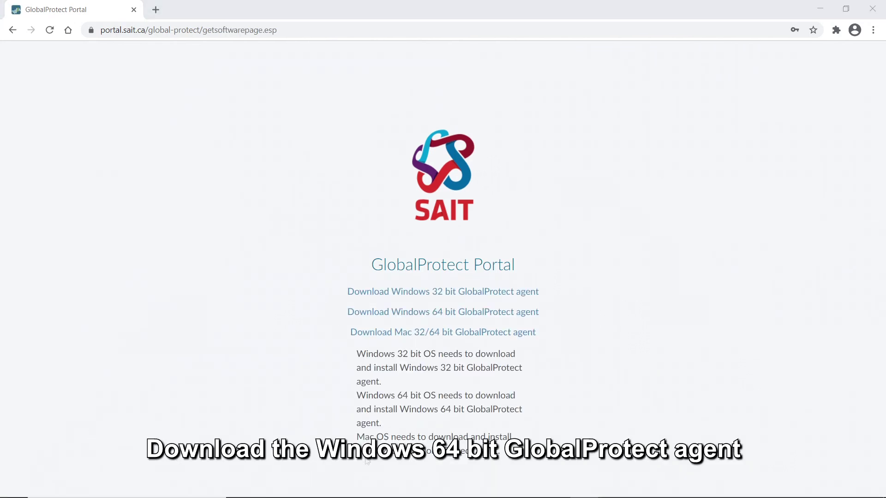
- Download GlobalProtect64.msi and install it through the Setup Wizard with default settings
left_click(472, 312)
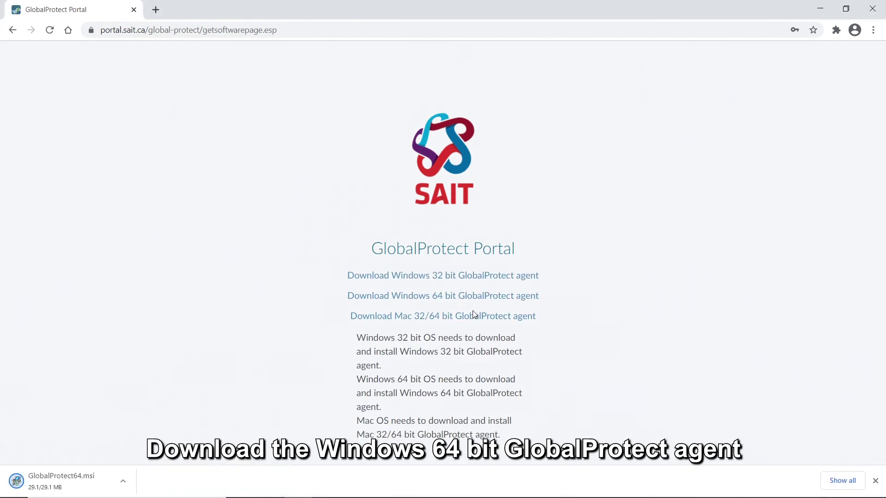
left_click(69, 482)
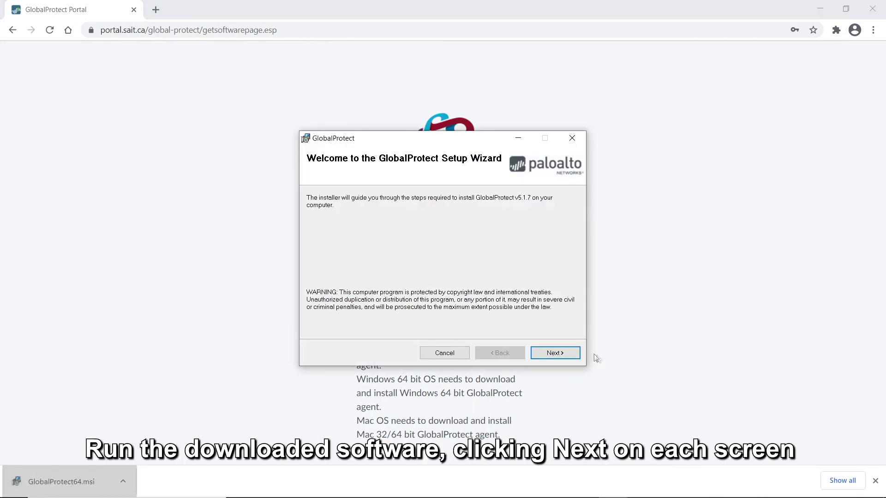
left_click(556, 354)
left_click(569, 354)
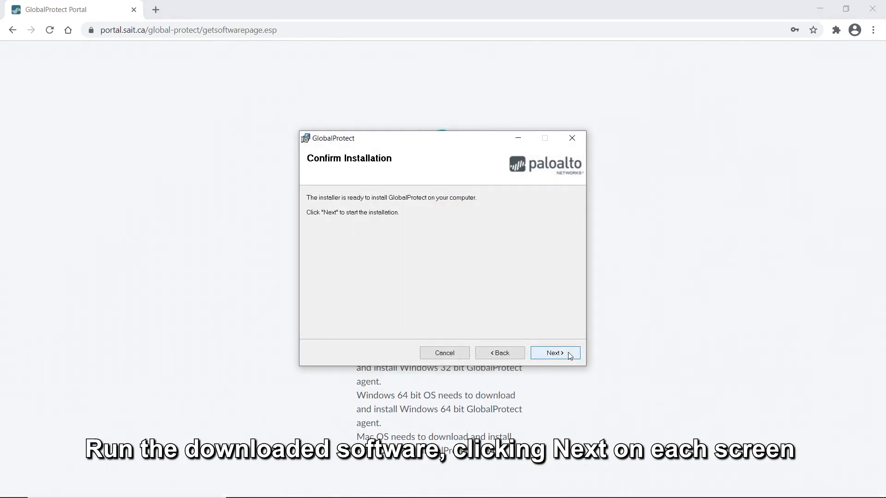
left_click(555, 353)
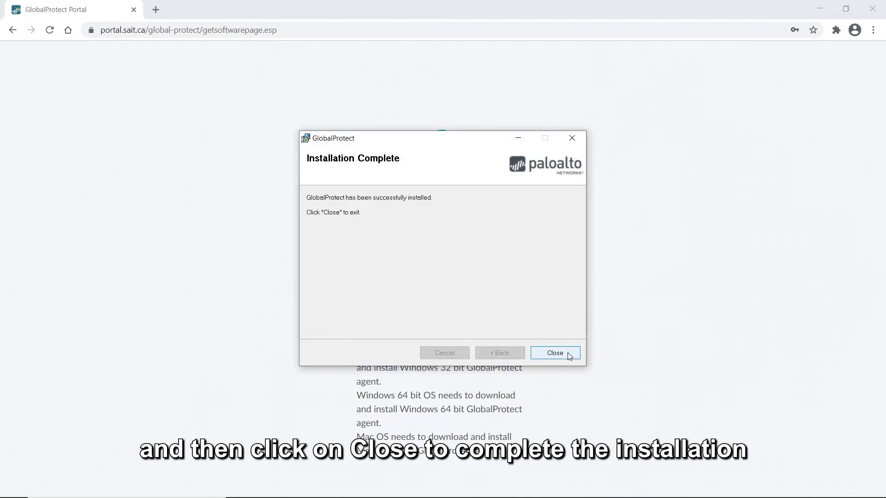
left_click(554, 353)
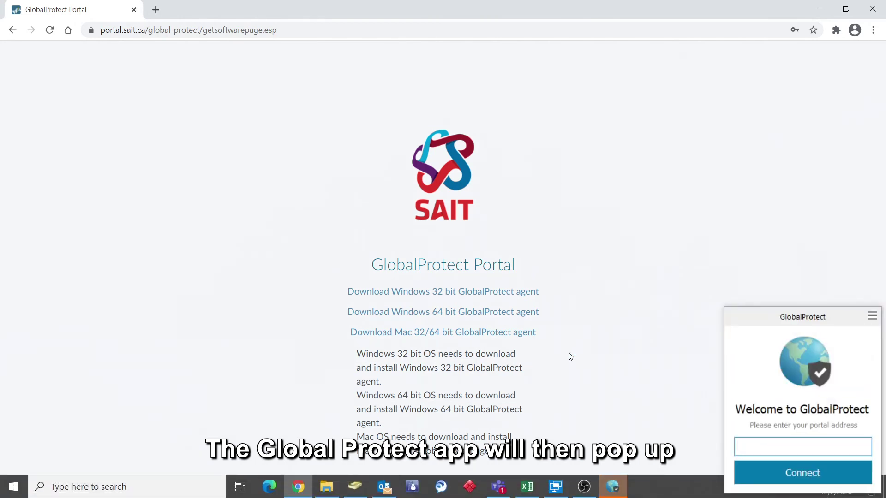
- Connect GlobalProtect to portal portal.sait.ca and enter the SAIT account password
left_click(780, 446)
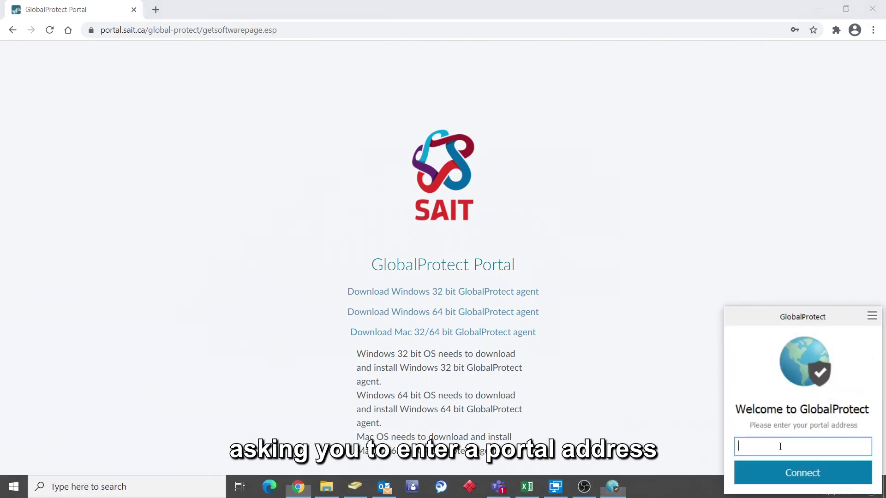
type("por")
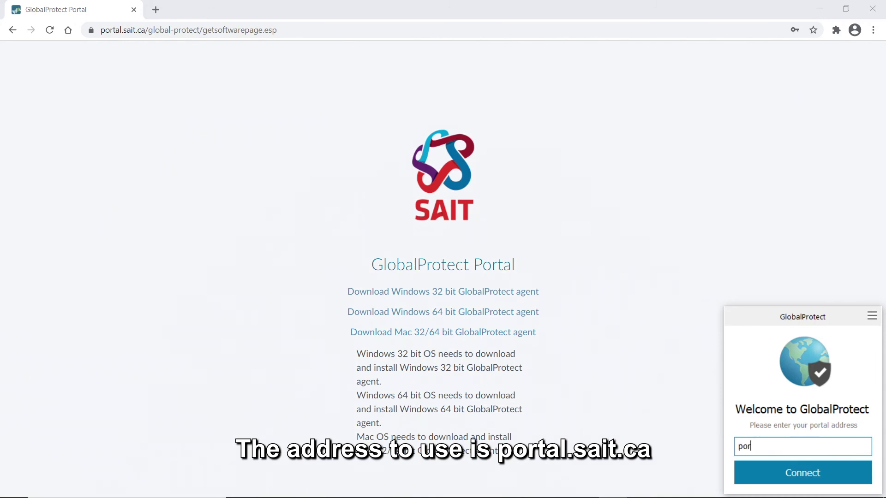
type("tal.sait.ca")
left_click(769, 474)
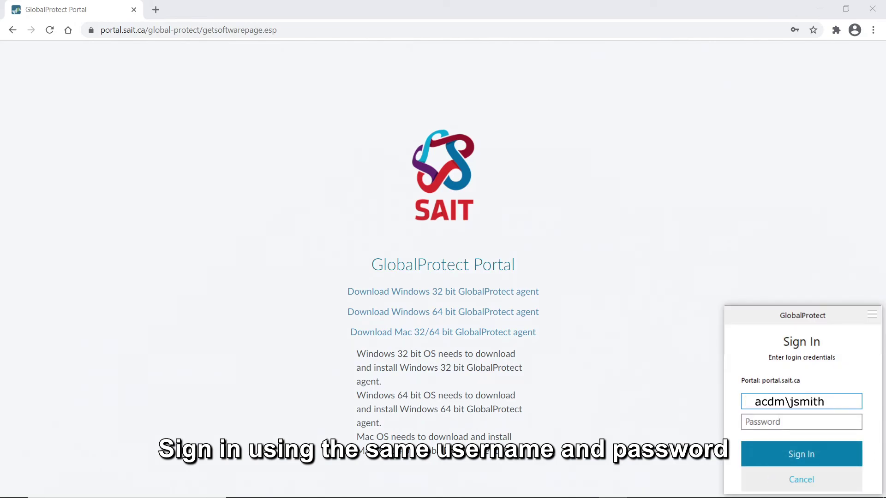
key("Tab")
type("********")
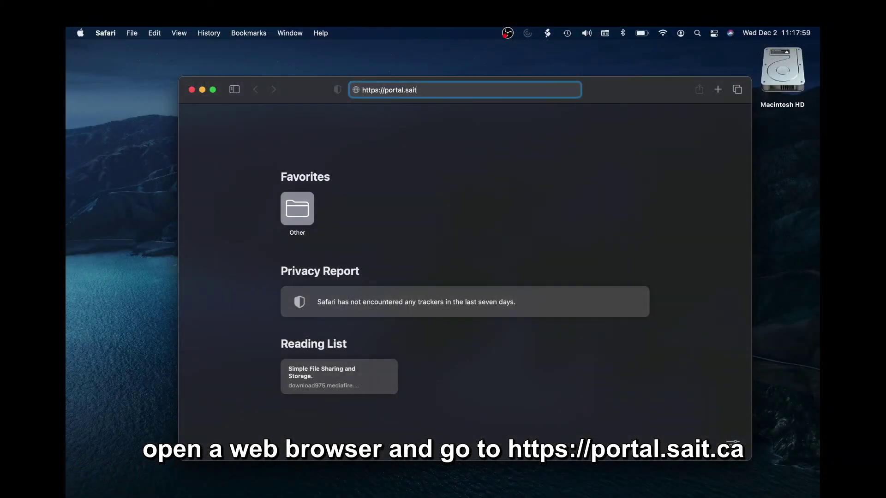
type(".ca")
key("Return")
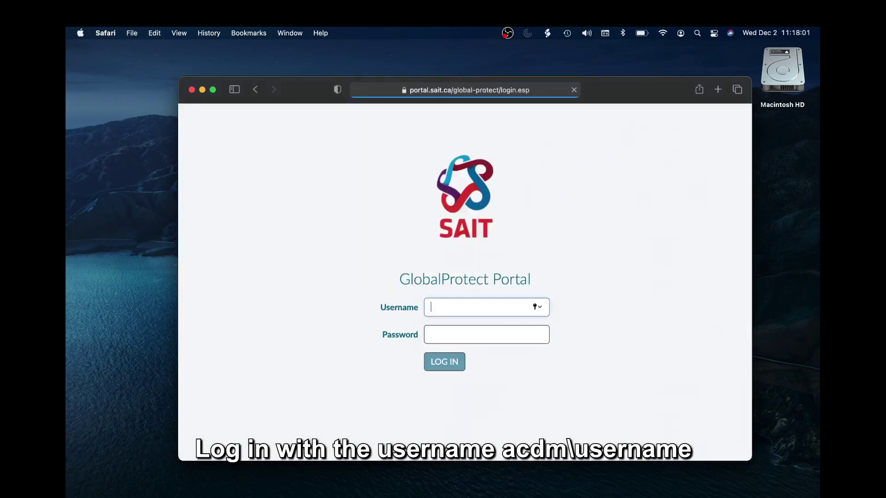
type("acdm\\jsmith")
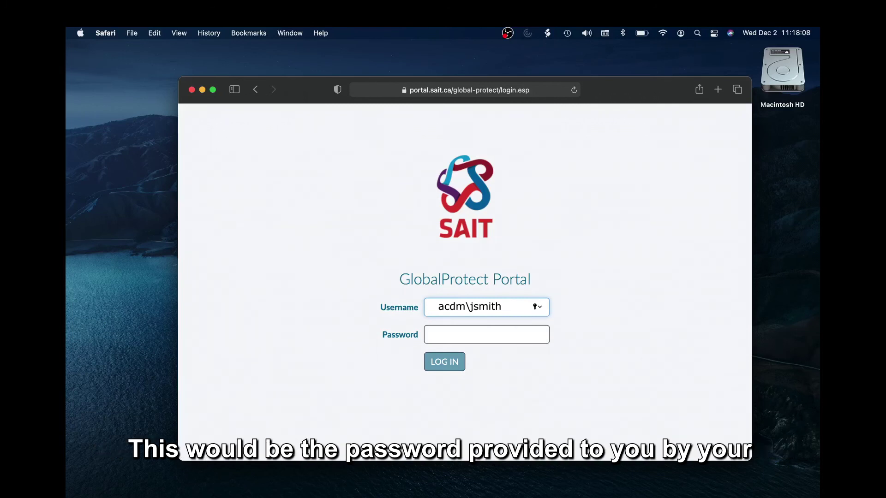
left_click(480, 334)
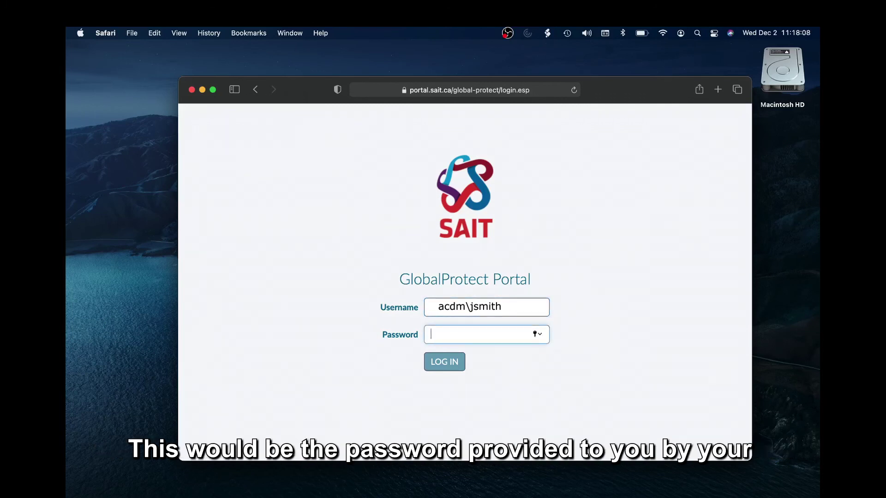
type("***")
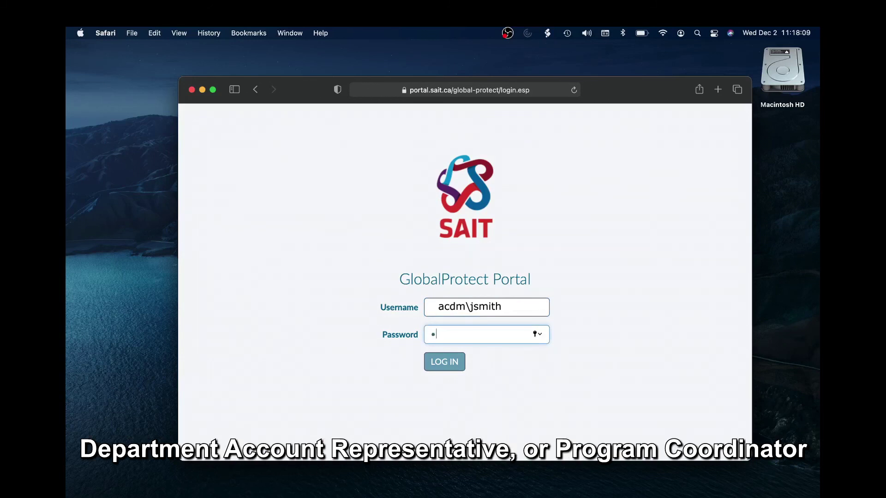
type("*****")
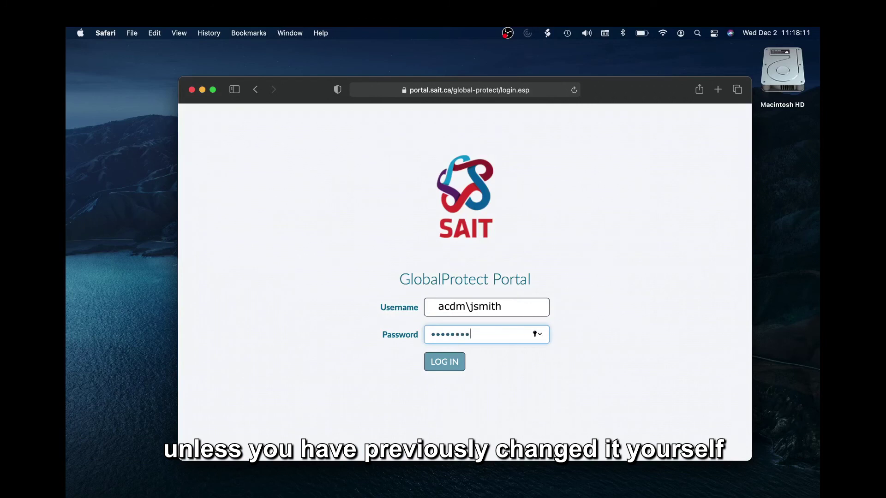
type("**")
key("Return")
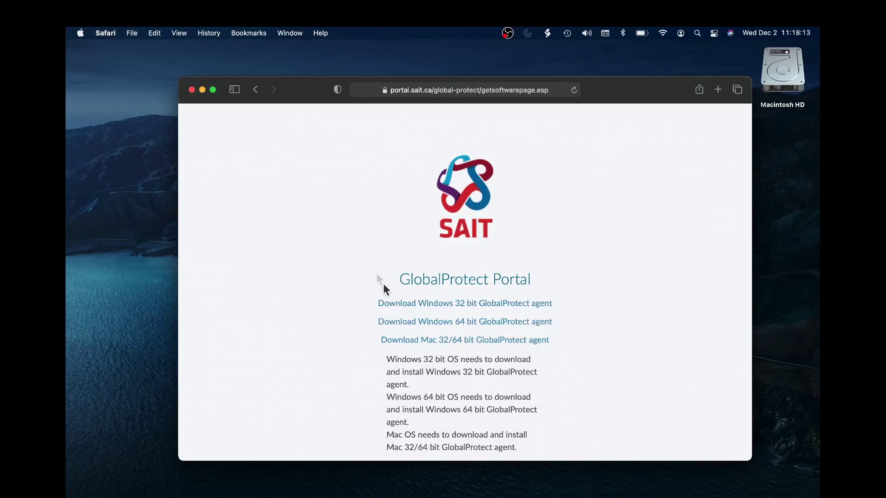
- Download the Mac 32/64 bit GlobalProtect agent and launch GlobalProtect.pkg
left_click(456, 341)
left_click(680, 89)
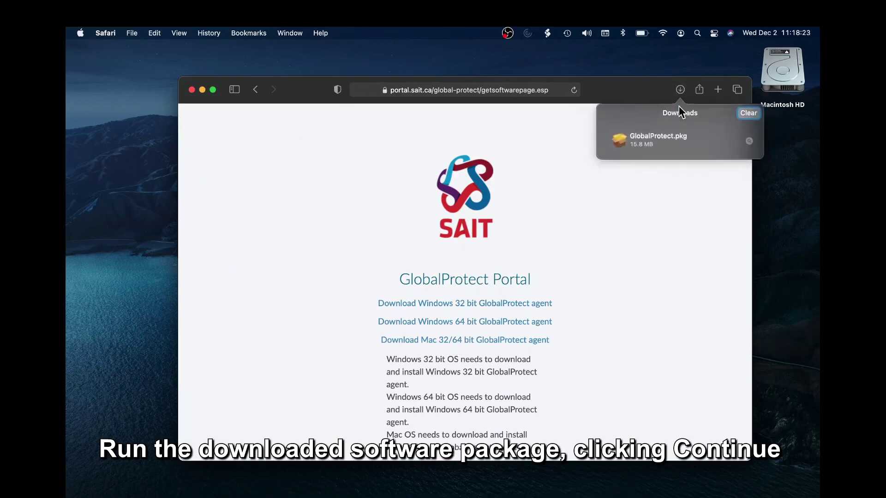
double_click(659, 139)
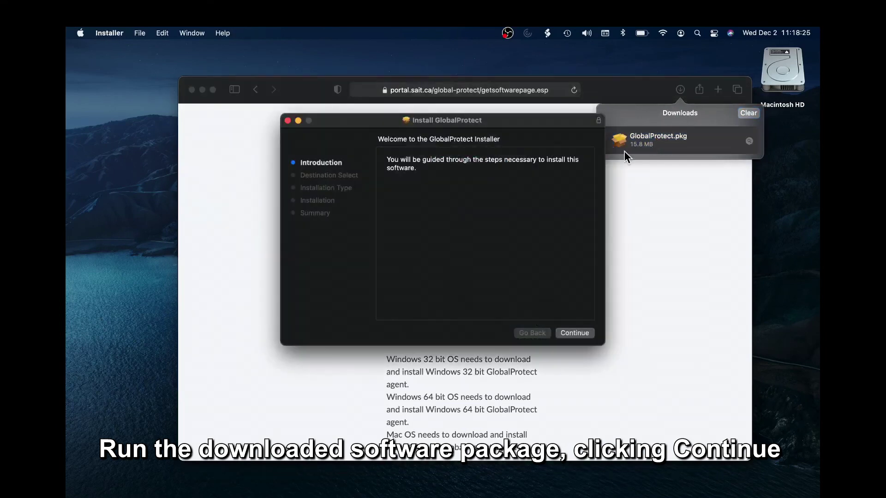
- Install GlobalProtect onto Macintosh HD, authorising with the Mac password
left_click(574, 333)
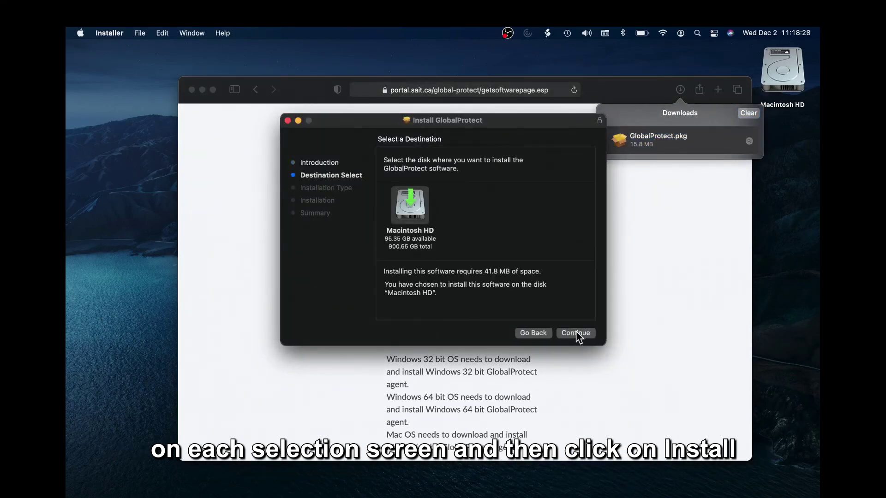
left_click(575, 333)
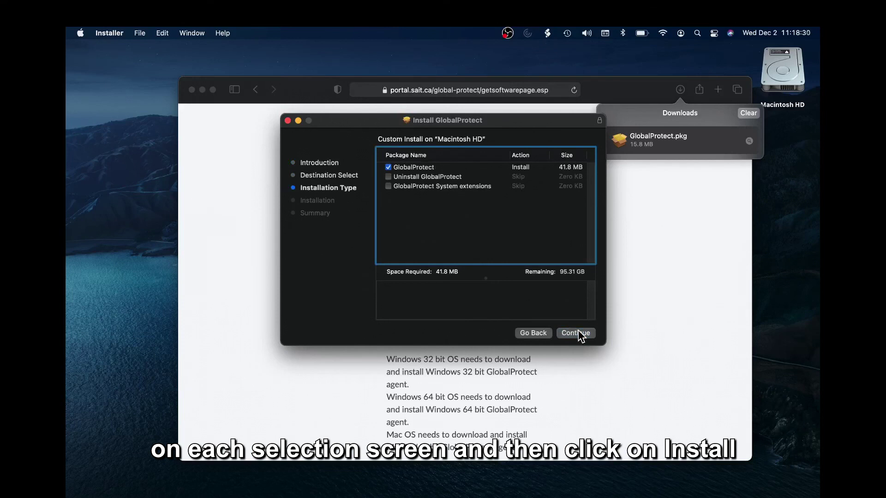
left_click(582, 333)
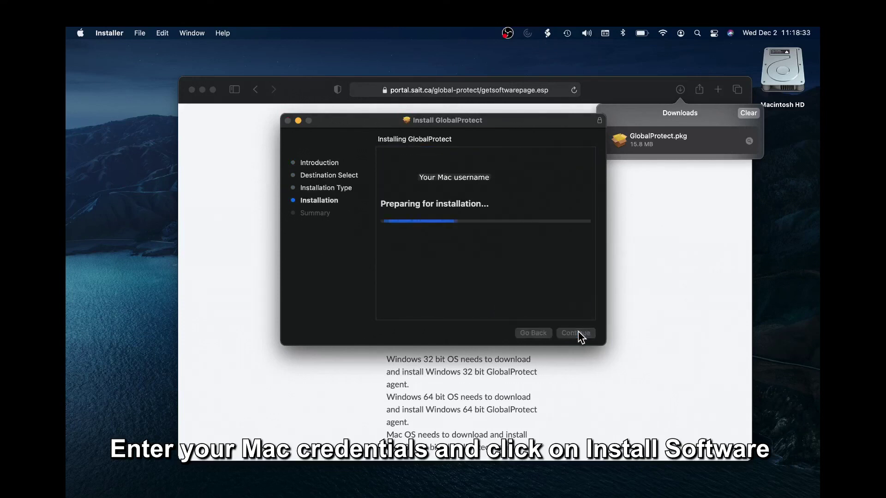
type("•••••••")
key("Return")
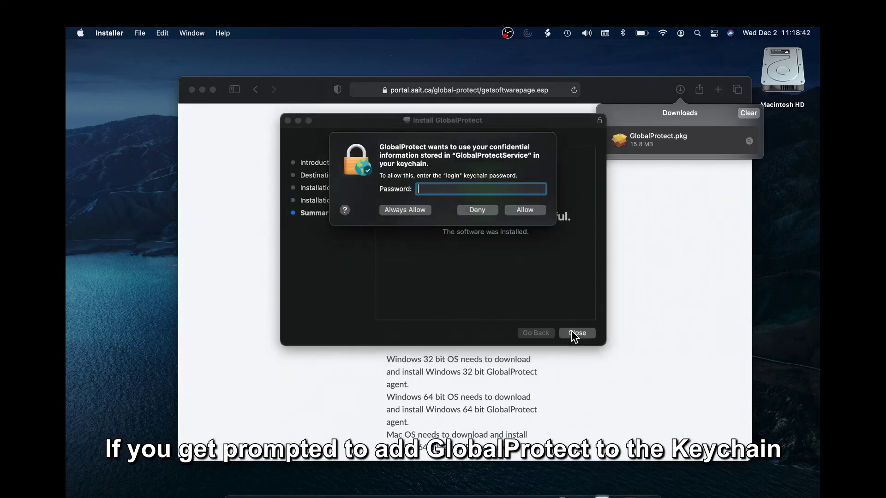
- Grant GlobalProtect keychain access and enter portal.sait.ca as the portal address
type("••••")
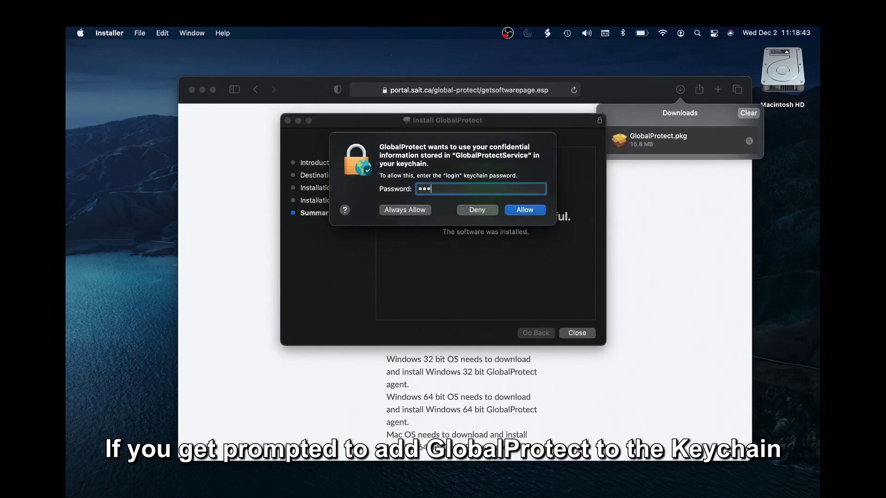
type("•••")
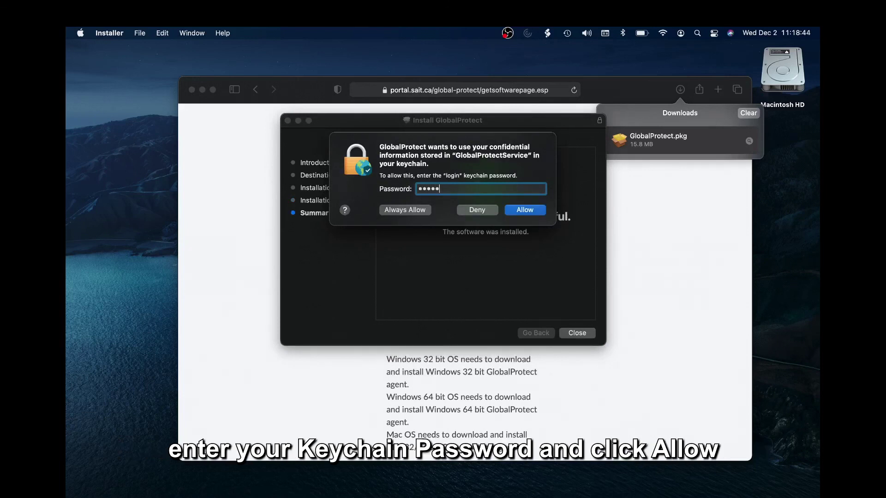
key("Return")
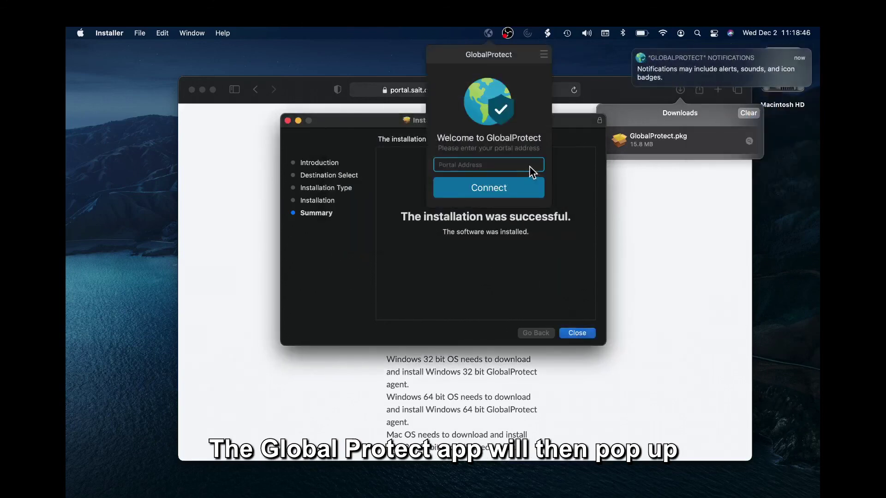
left_click(528, 166)
type("portal.sait.ca")
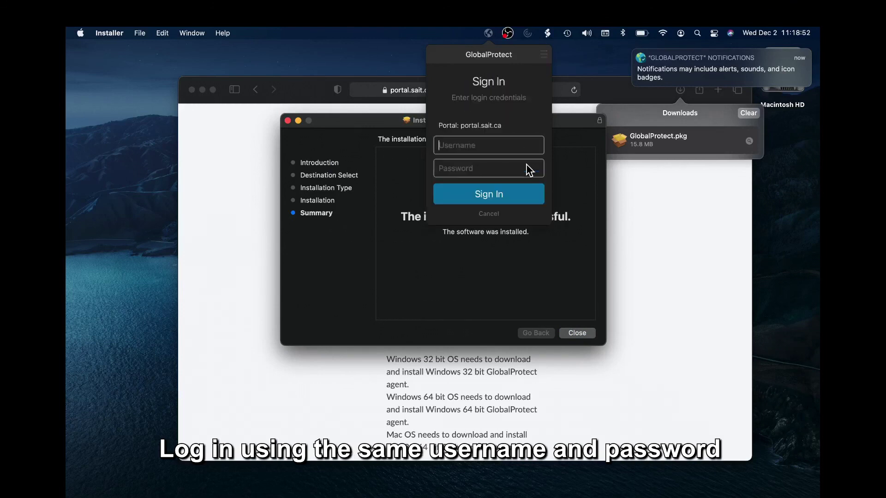
- Sign in with the SAIT domain username and password to connect the VPN
type("acdm\\jsmith")
key("Tab")
type("••••••••••")
key("Return")
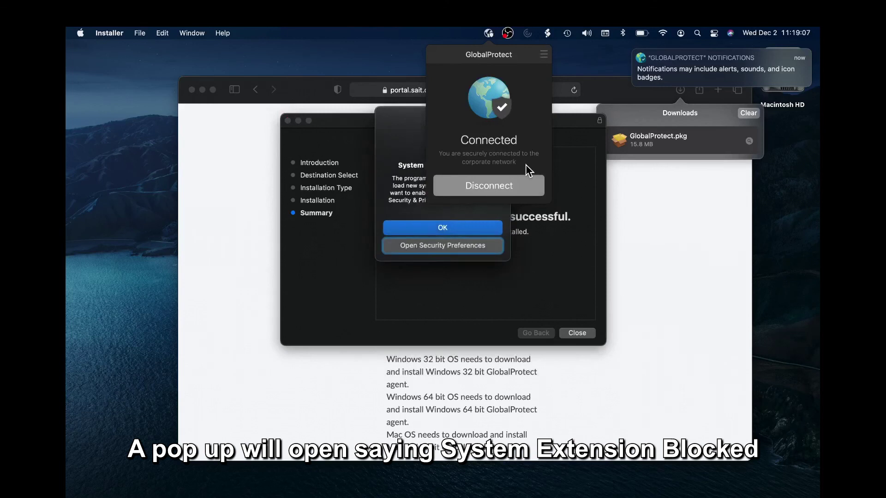
- Unlock Security & Privacy, allow GlobalProtect's blocked system software, and permit network content filtering
left_click(396, 148)
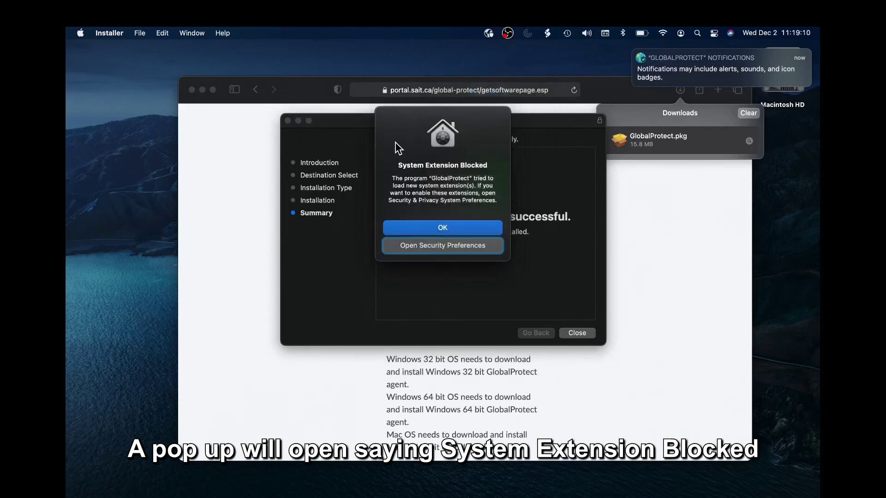
left_click(412, 247)
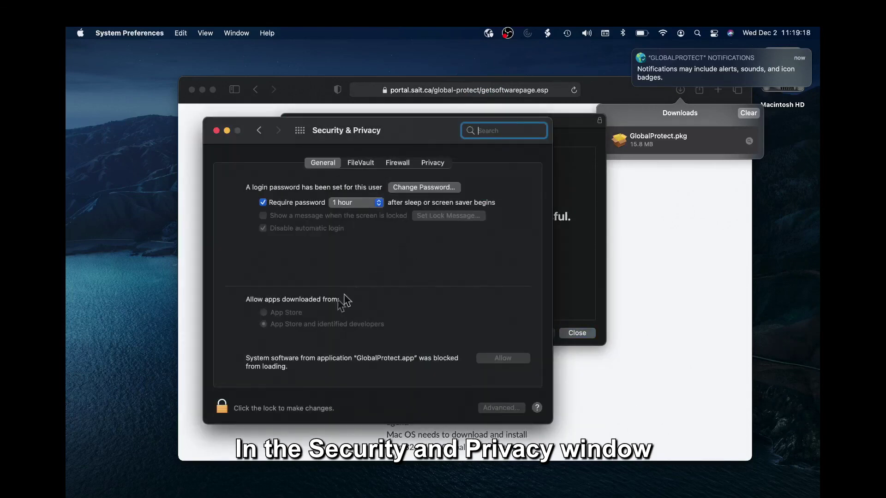
left_click(223, 404)
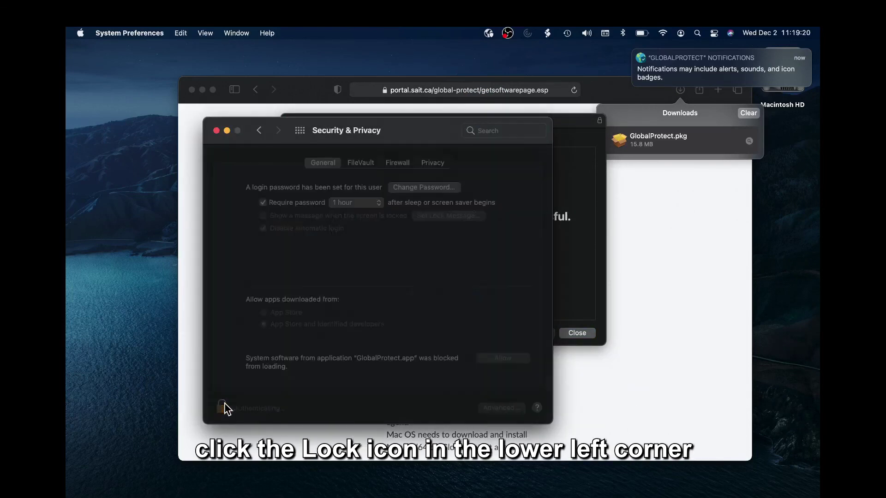
type("•••••••")
key("Return")
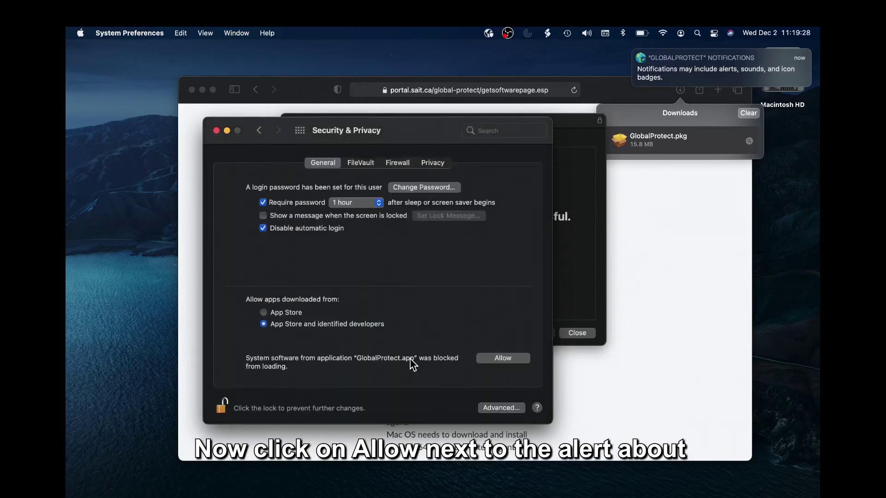
left_click(491, 360)
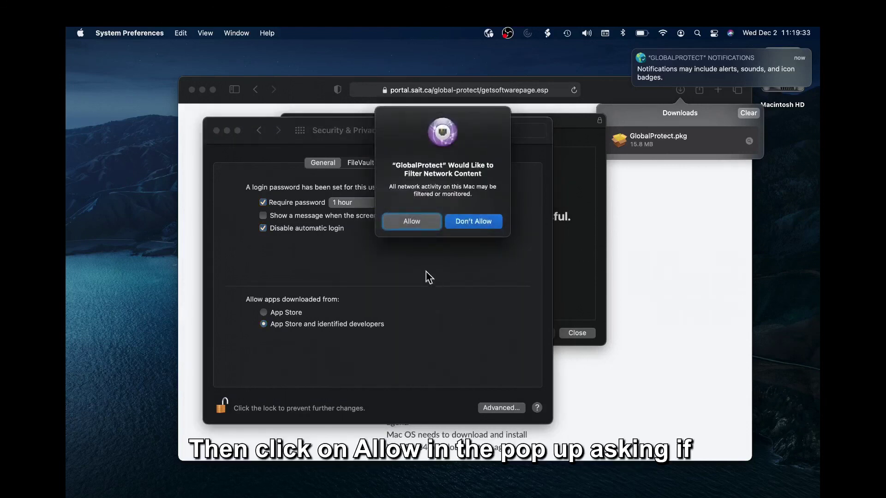
left_click(416, 225)
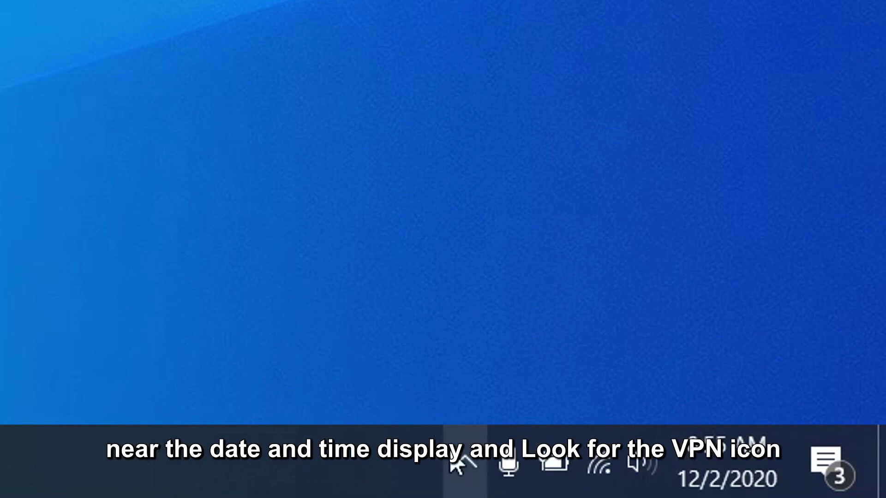
- Open GlobalProtect from the hidden system tray icons and connect the Windows VPN
left_click(465, 463)
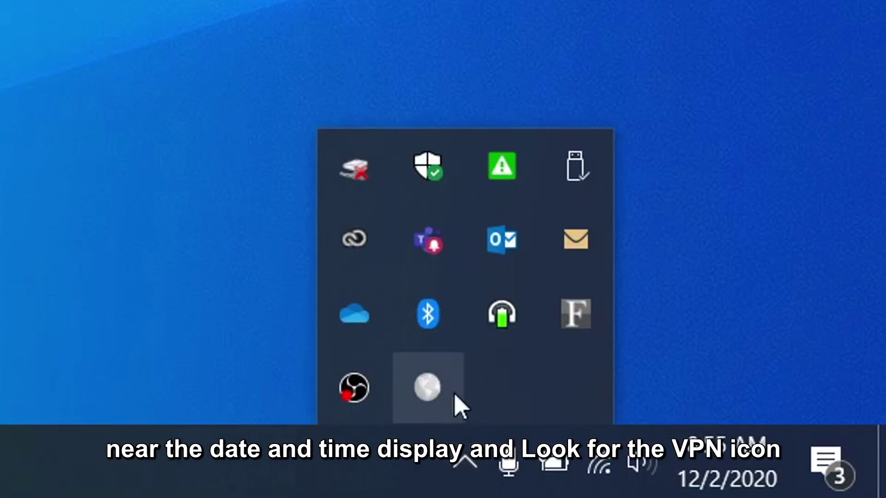
mouse_move(441, 397)
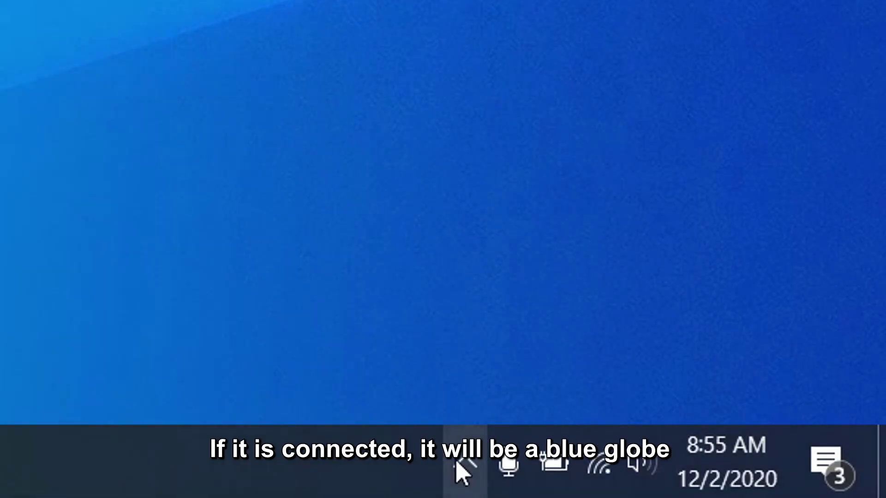
left_click(457, 459)
mouse_move(438, 399)
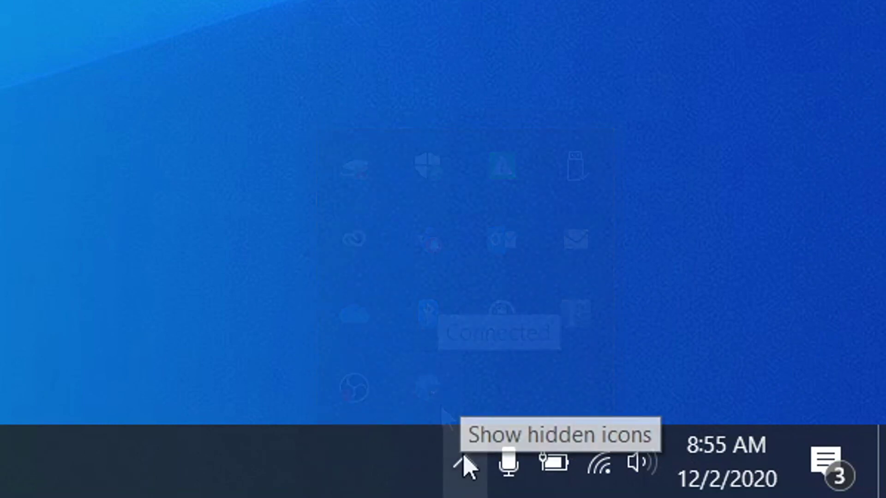
left_click(465, 463)
left_click(429, 397)
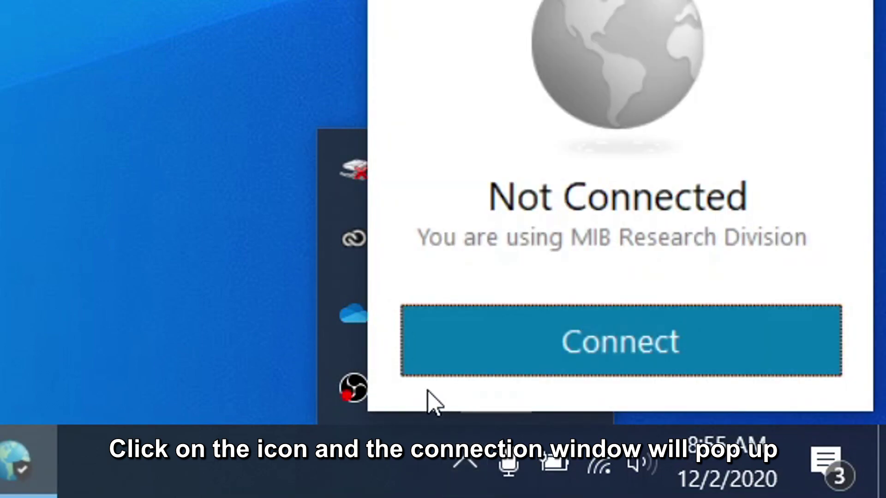
left_click(547, 356)
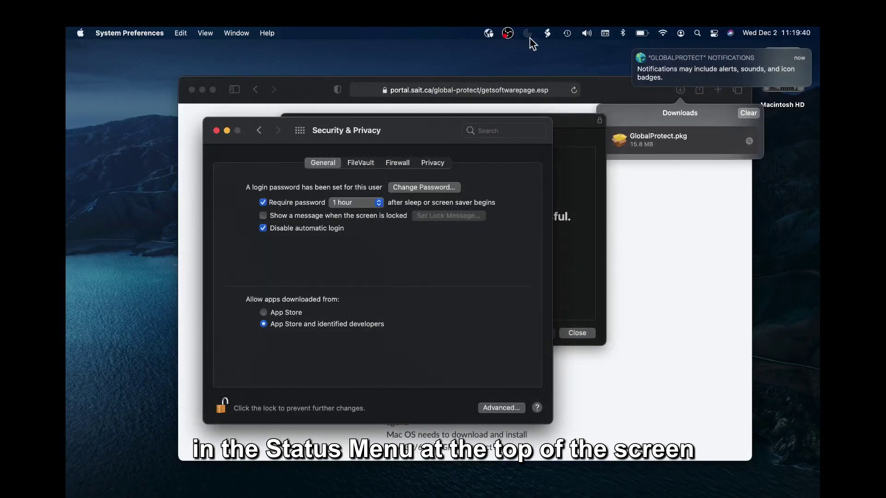
- Check the macOS menu-bar GlobalProtect panel for the Connected status
left_click(488, 34)
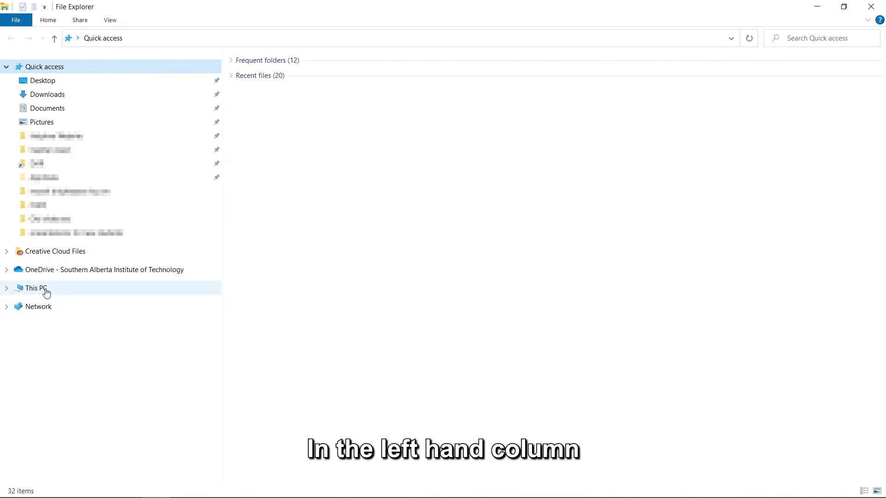
- Map drive O: to \\acdm.ds.sait.ca\rootdfs from This PC, connecting with different credentials
right_click(46, 293)
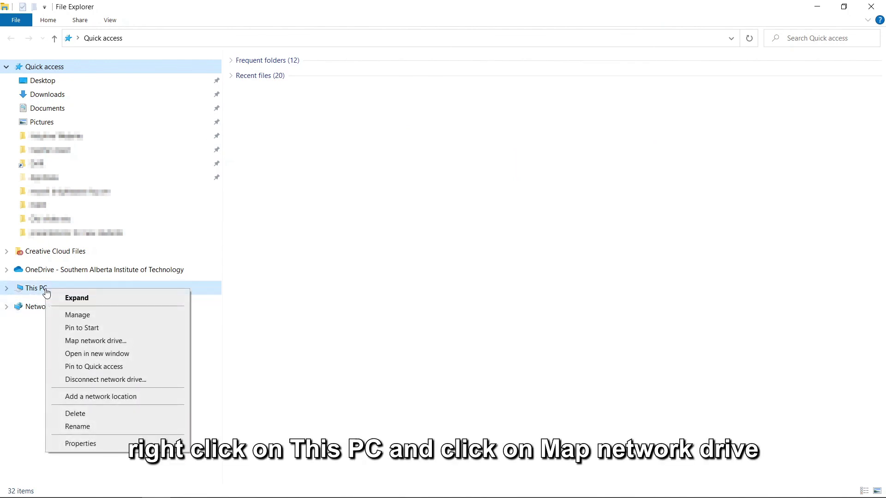
left_click(102, 341)
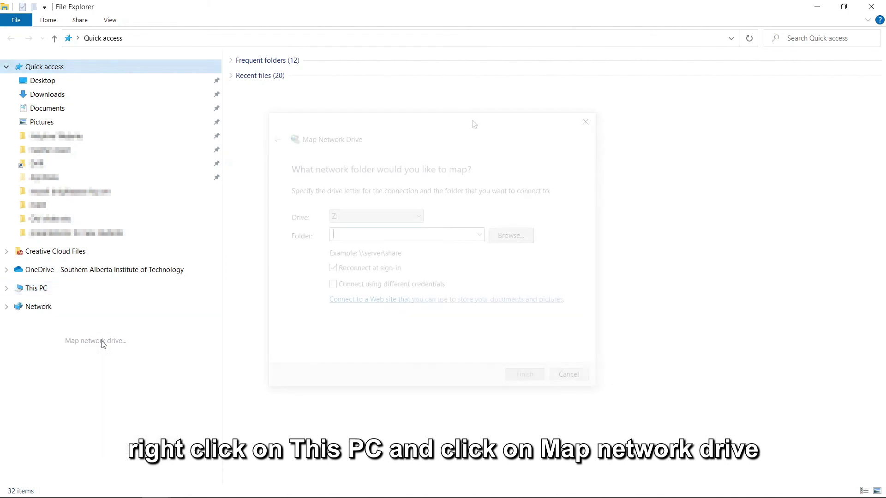
left_click(421, 217)
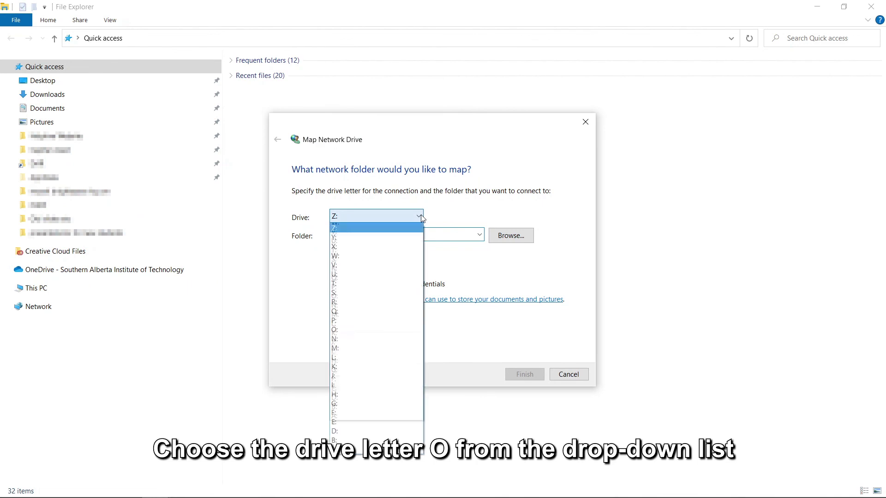
left_click(354, 330)
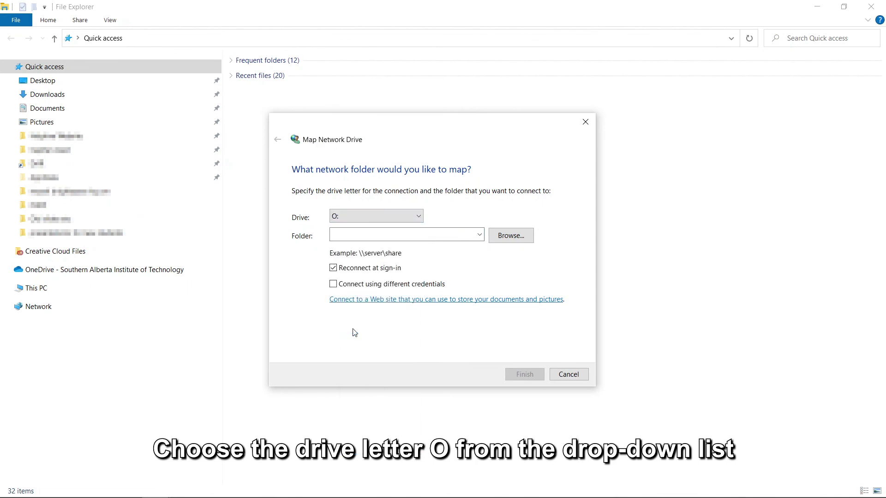
left_click(333, 285)
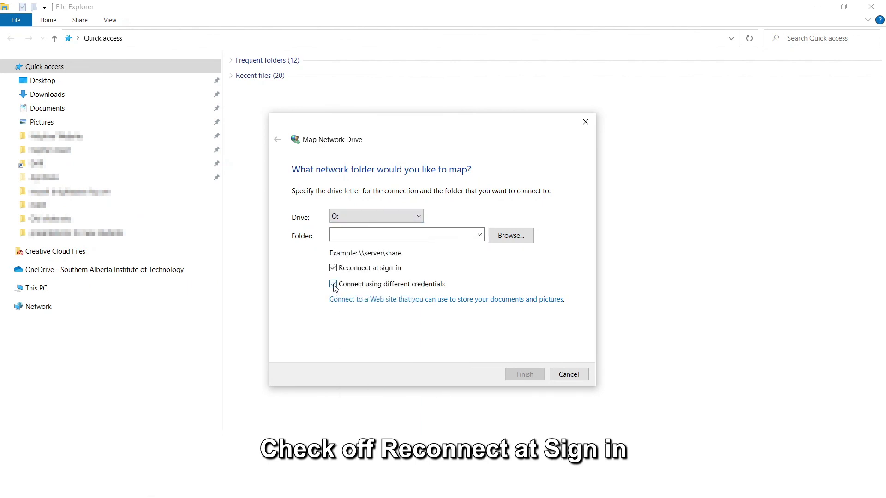
left_click(362, 234)
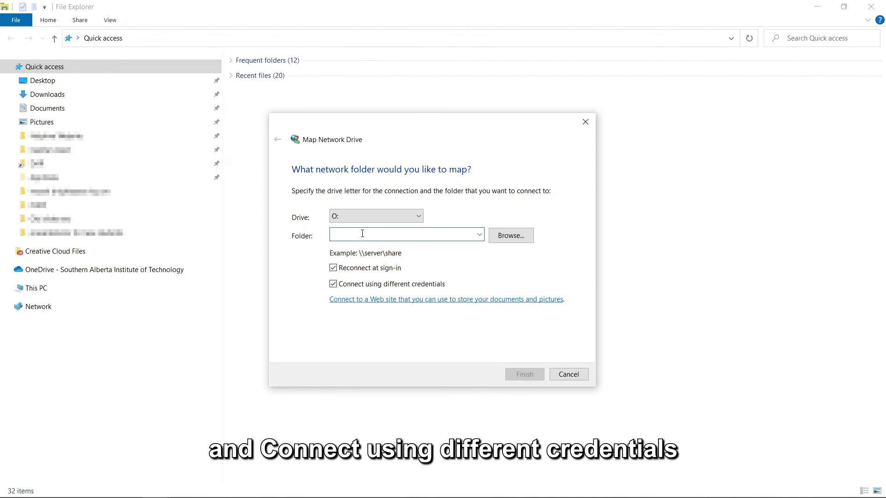
type("\\\\a")
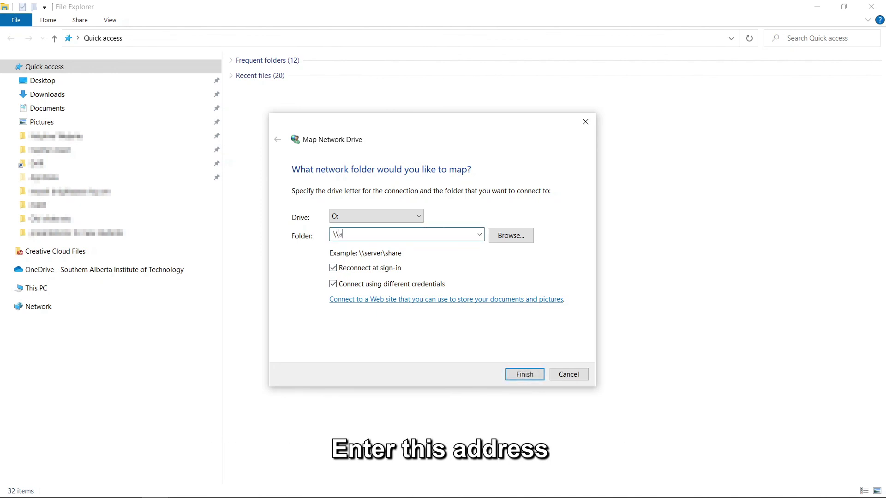
type("cdm.ds.sa")
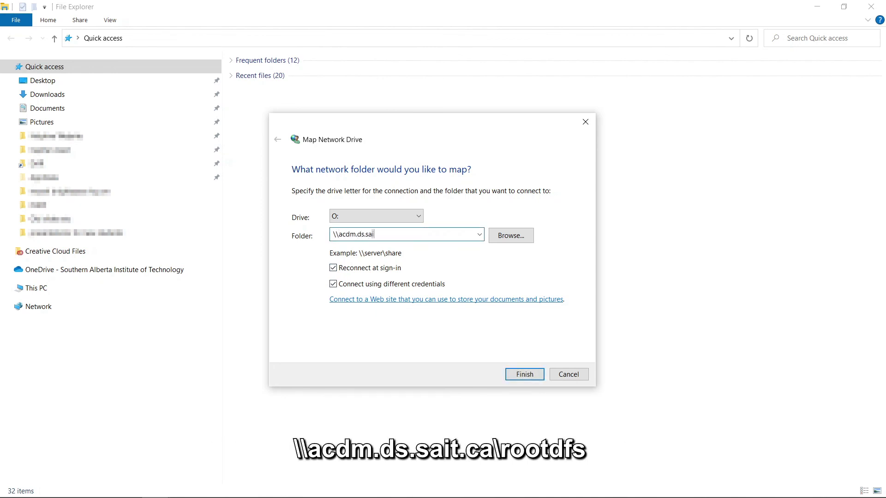
type("it.ca\\rootdfs")
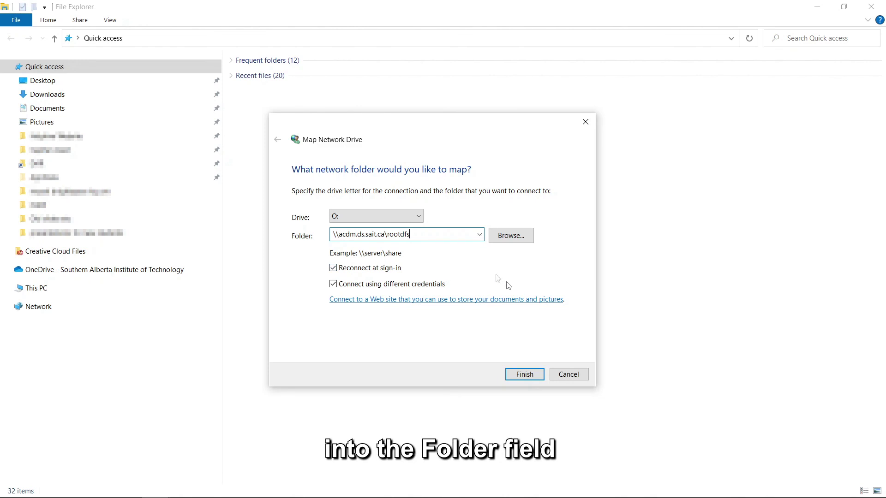
- Finish the O: mapping, entering the acdm user name and password with Remember my credentials ticked
left_click(524, 375)
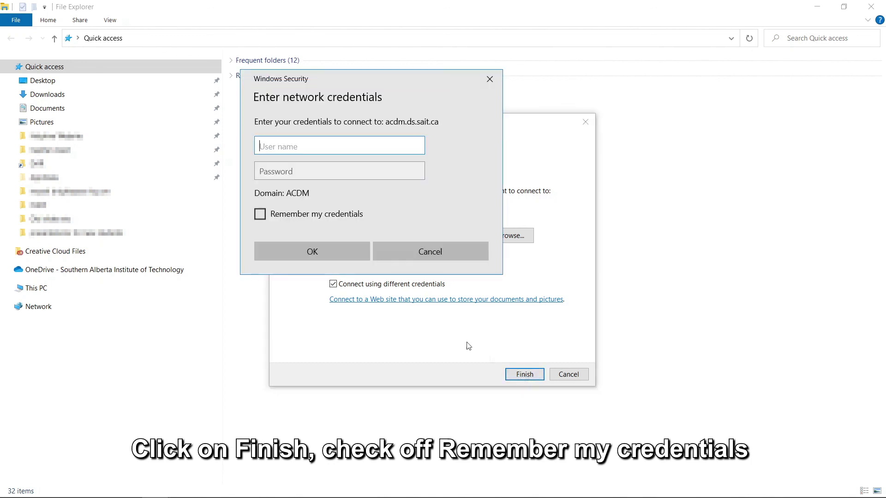
left_click(260, 214)
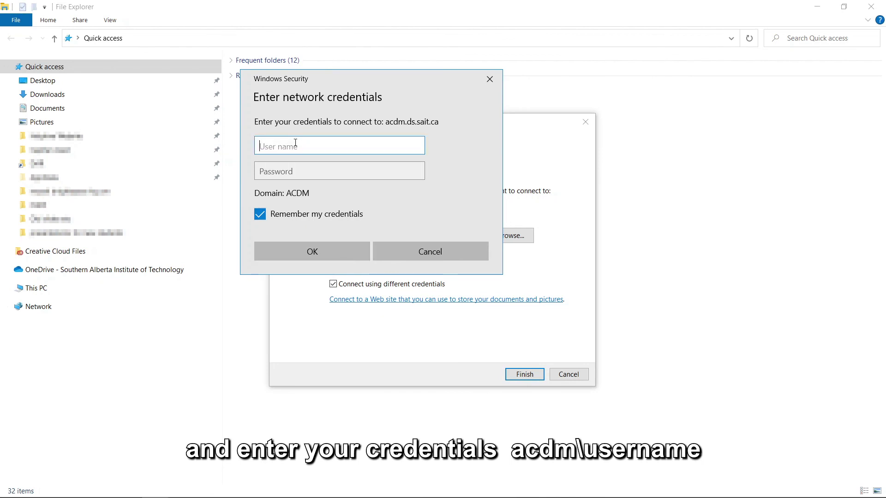
type("acdm\\jsmith")
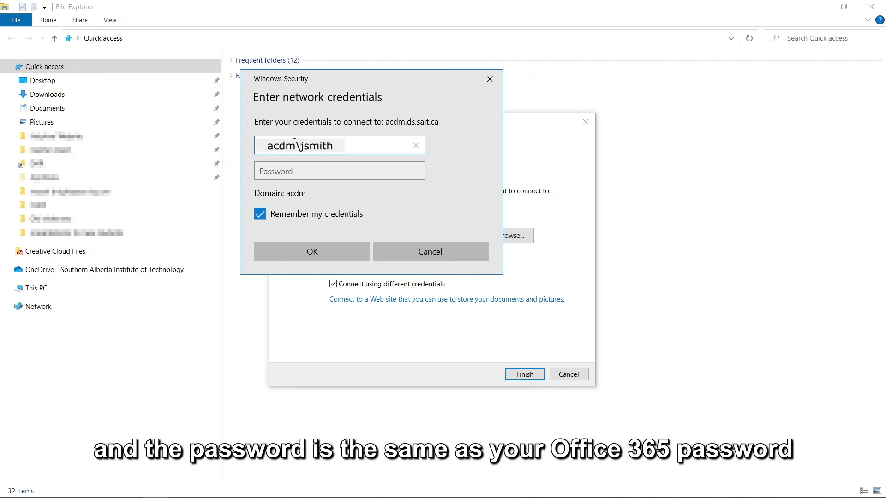
key("Tab")
type("********")
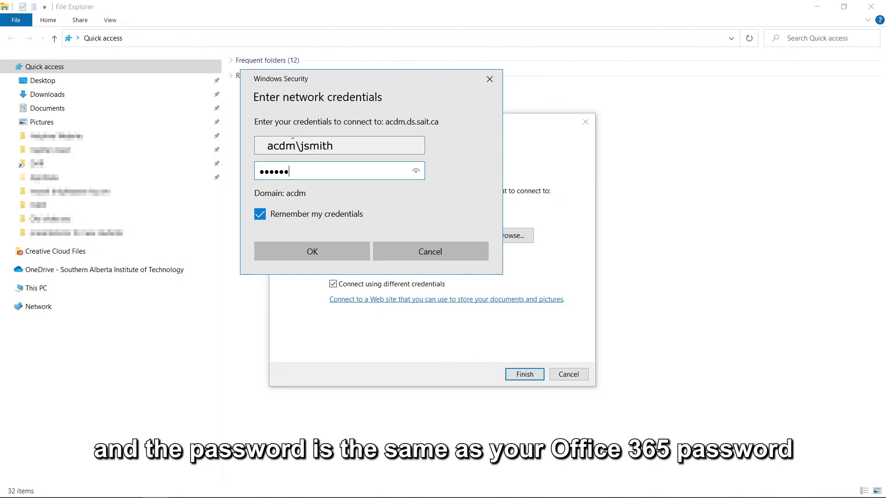
left_click(325, 251)
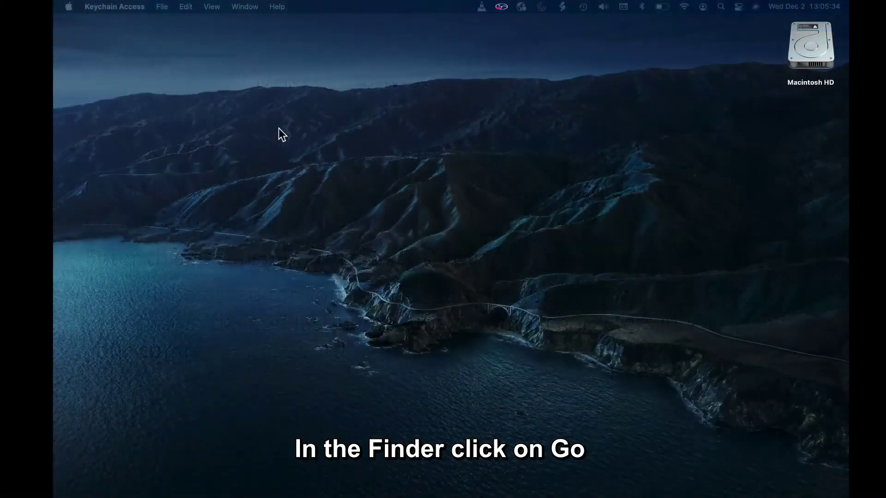
- Enter smb://acdm.ds.sait.ca/rootdfs in Connect to Server, add it to favourites, and connect
left_click(278, 128)
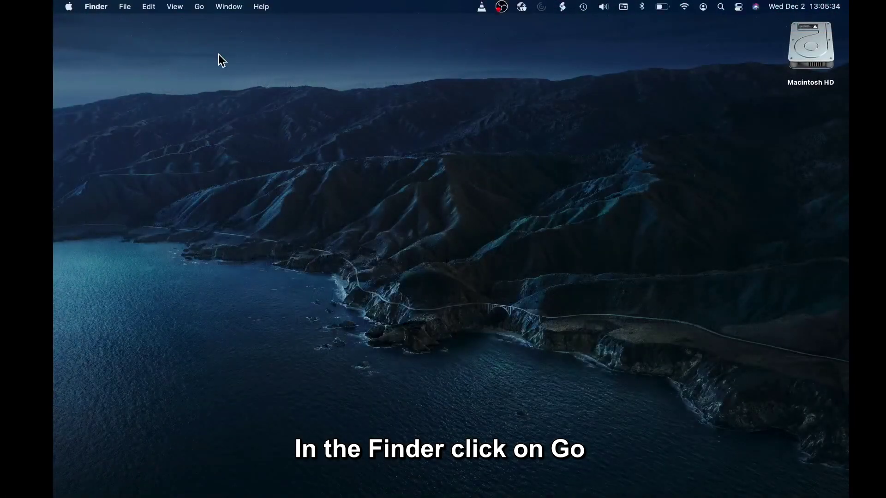
left_click(199, 7)
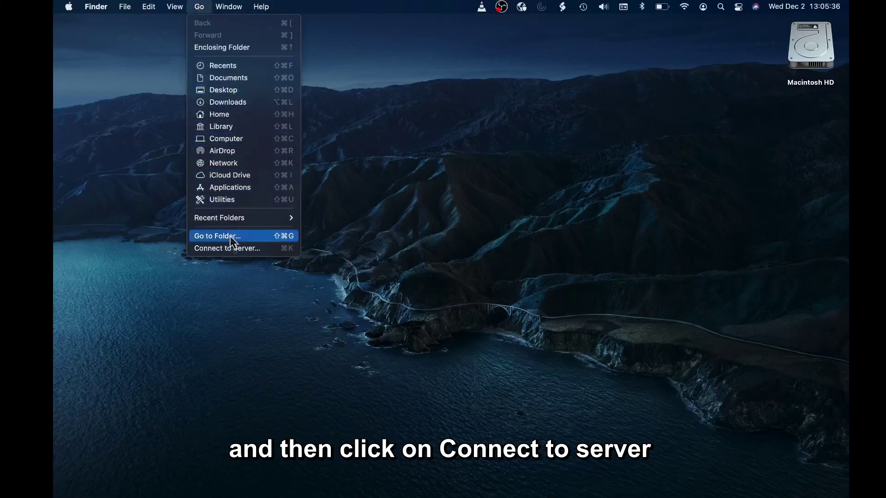
left_click(231, 249)
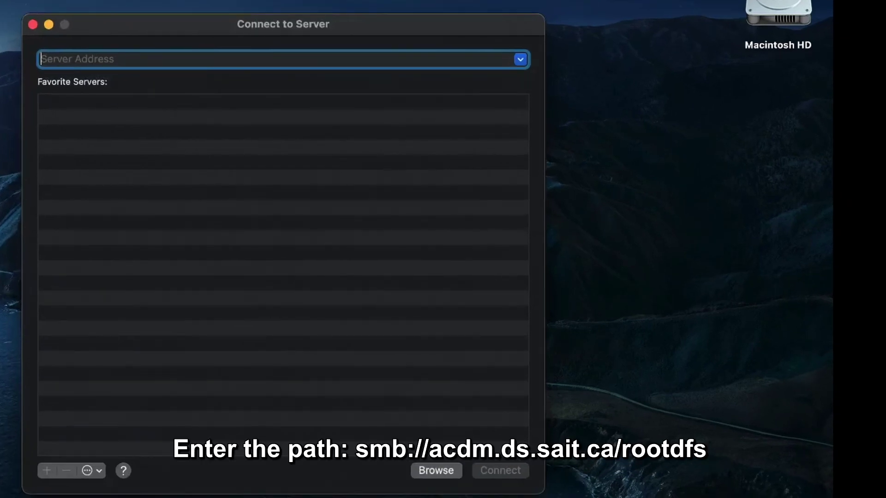
type("smb://acdm.ds.sait.ca/rootdfs")
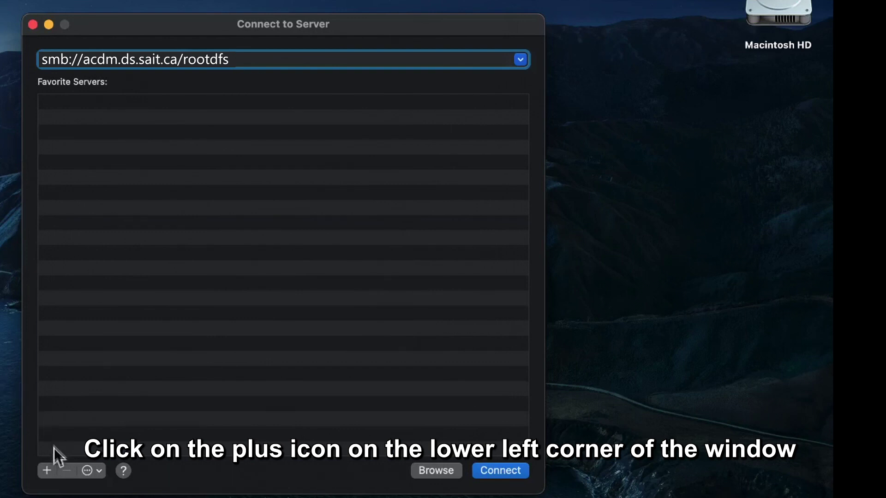
left_click(47, 470)
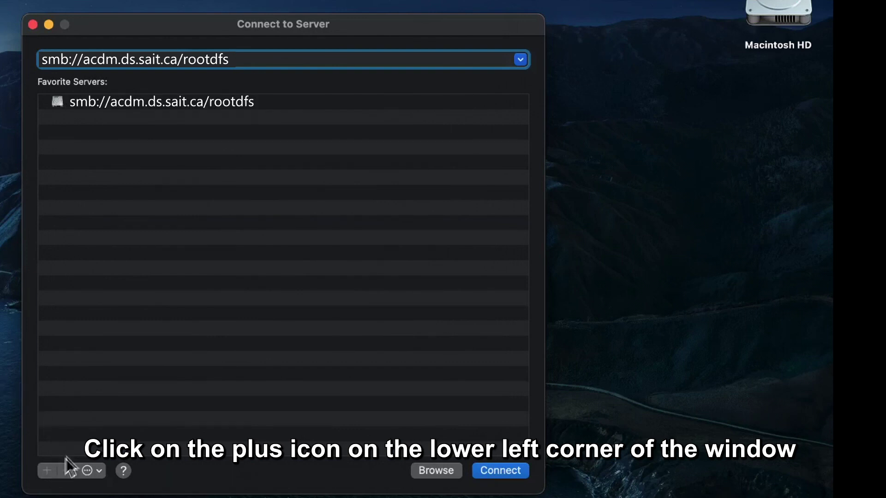
left_click(500, 470)
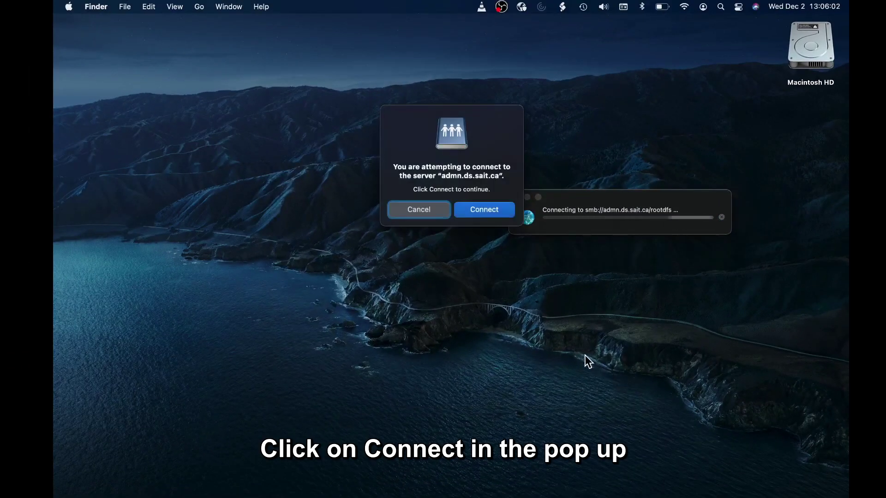
- Confirm the connection, enter the registered user's password, and remember it in the keychain
left_click(481, 209)
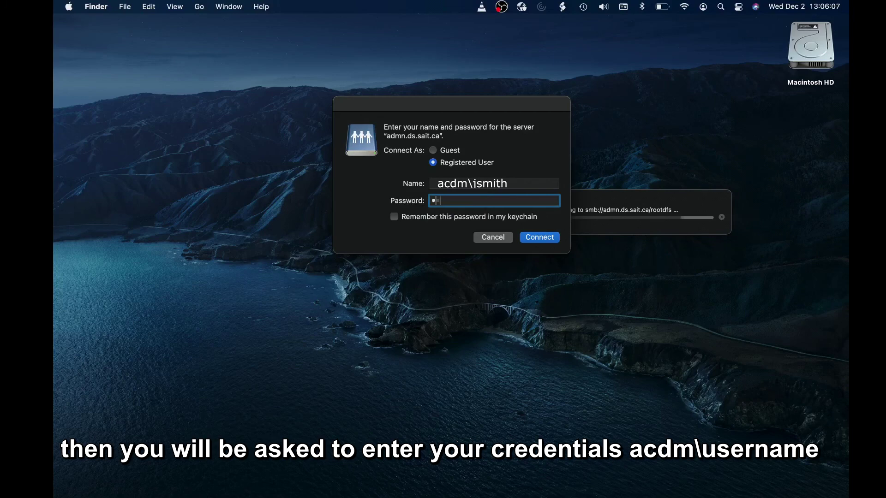
type("*******")
type("**")
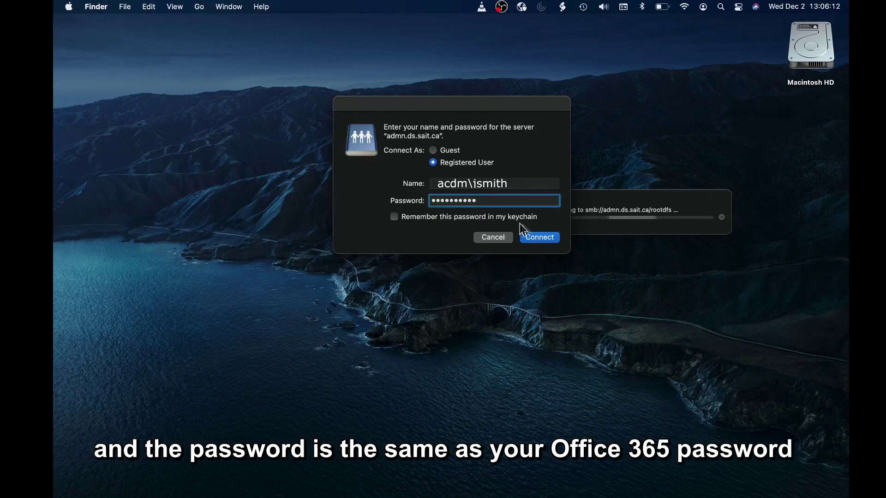
left_click(395, 217)
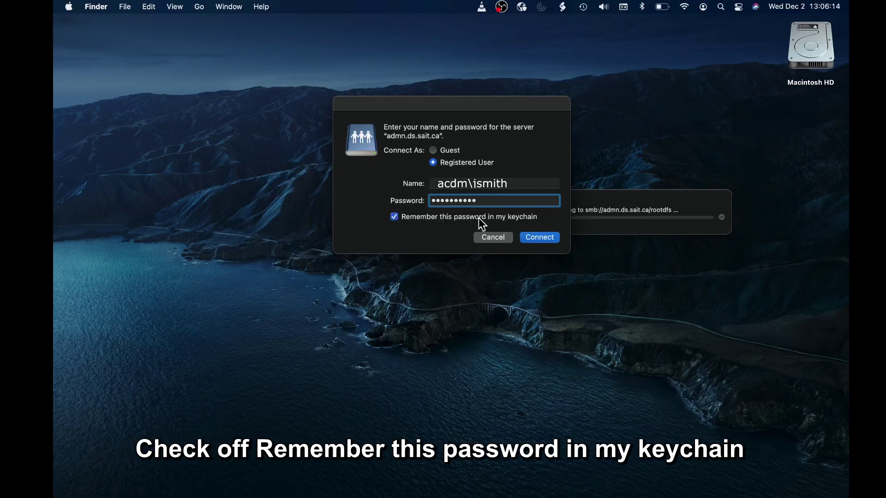